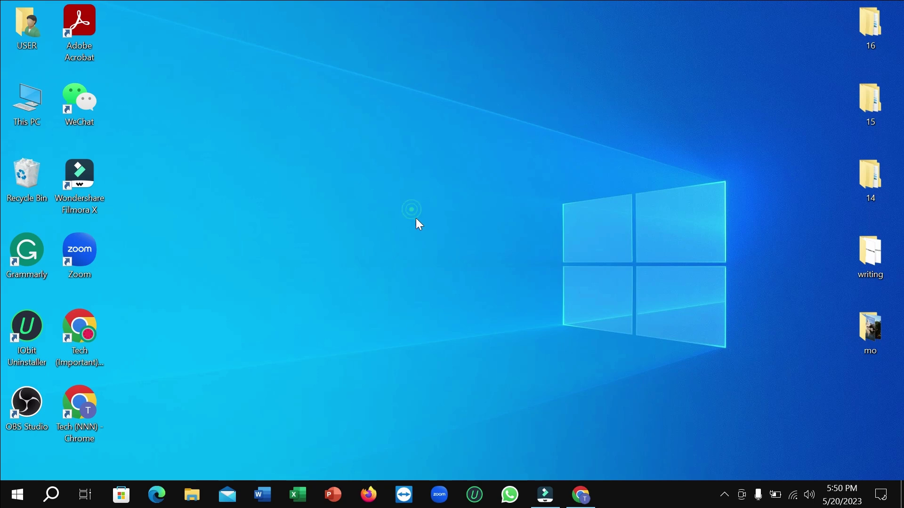
{"action": "left_click", "coordinate": [580, 495]}
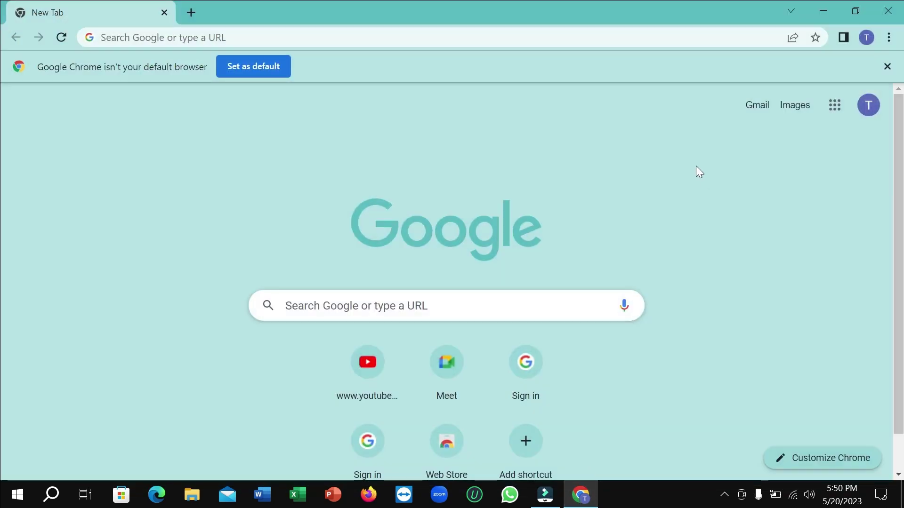
{"action": "left_click", "coordinate": [288, 37]}
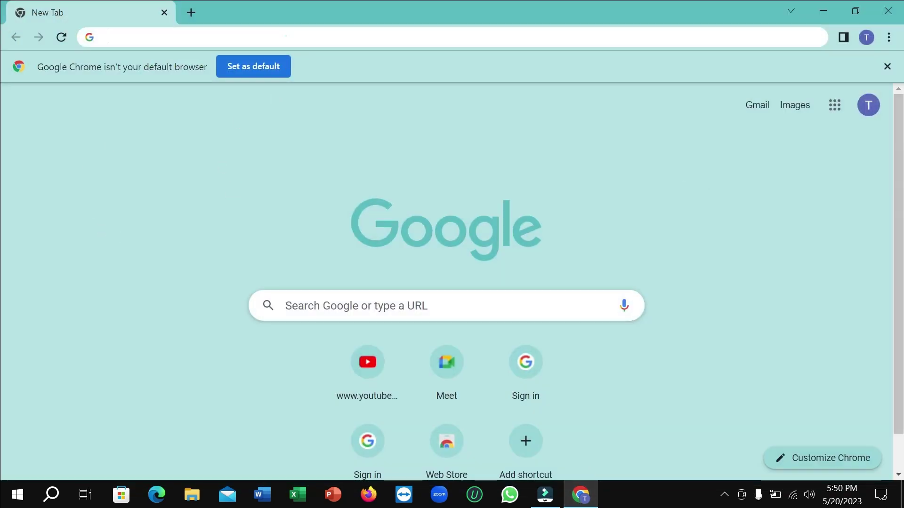
{"action": "type", "text": "ww"}
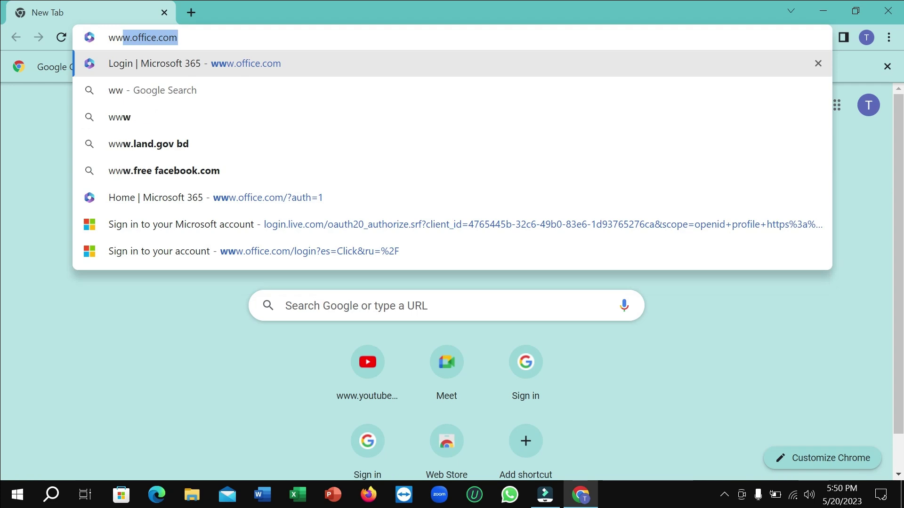
{"action": "key", "text": "Return"}
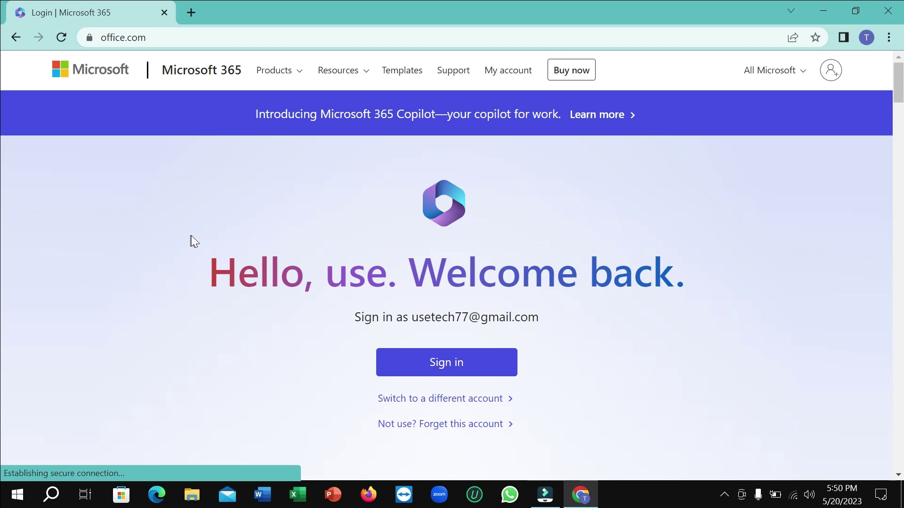
{"action": "scroll", "coordinate": [193, 240], "scroll_direction": "down", "scroll_amount": 1}
- Start the Microsoft 365 sign-in and focus the Email, phone, or Skype field
{"action": "left_click", "coordinate": [447, 295]}
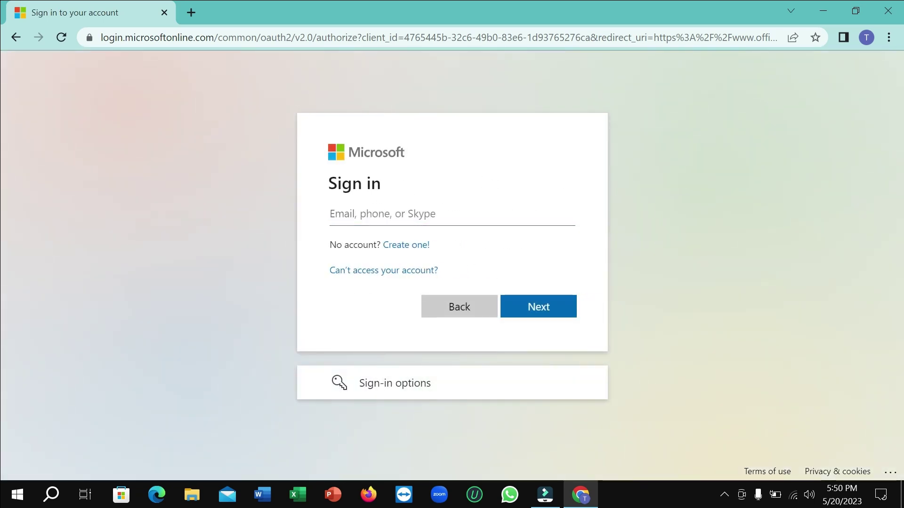
{"action": "left_click", "coordinate": [350, 215]}
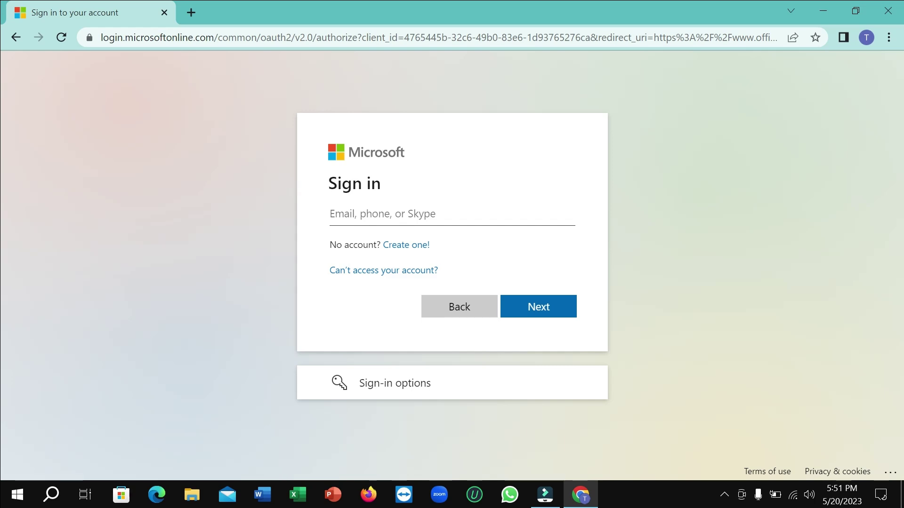
{"action": "left_click", "coordinate": [355, 212]}
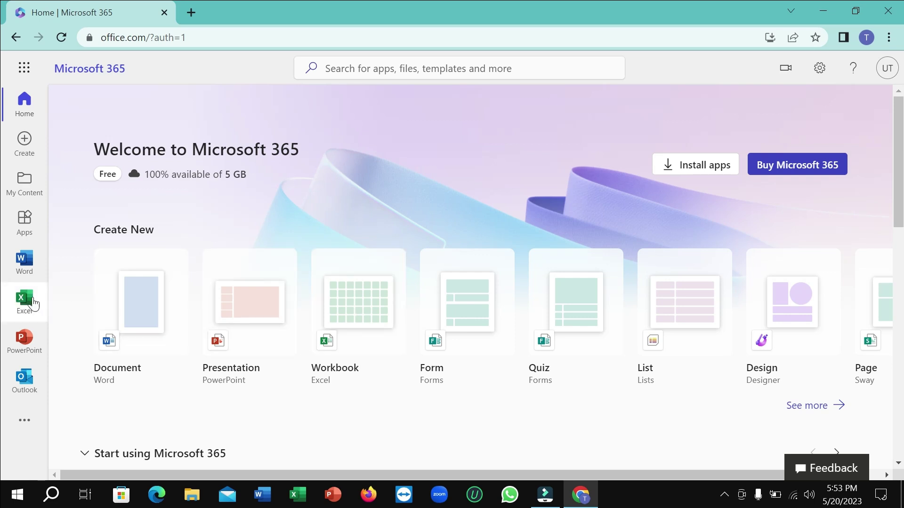
- Open Excel from the Microsoft 365 home page sidebar
{"action": "left_click", "coordinate": [23, 301]}
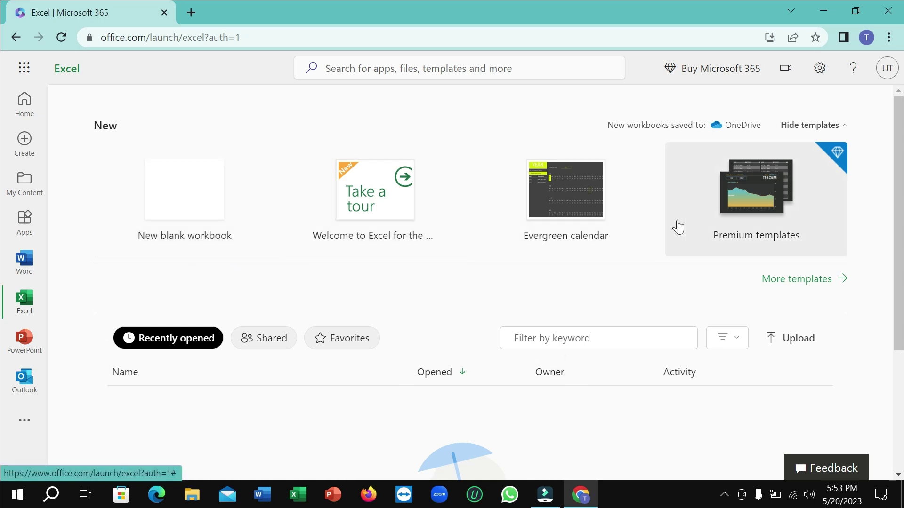
- Open More templates and scroll the gallery to find the Project tracker template
{"action": "left_click", "coordinate": [812, 281]}
{"action": "scroll", "coordinate": [535, 208], "scroll_direction": "down", "scroll_amount": 9}
{"action": "scroll", "coordinate": [535, 208], "scroll_direction": "down", "scroll_amount": 7}
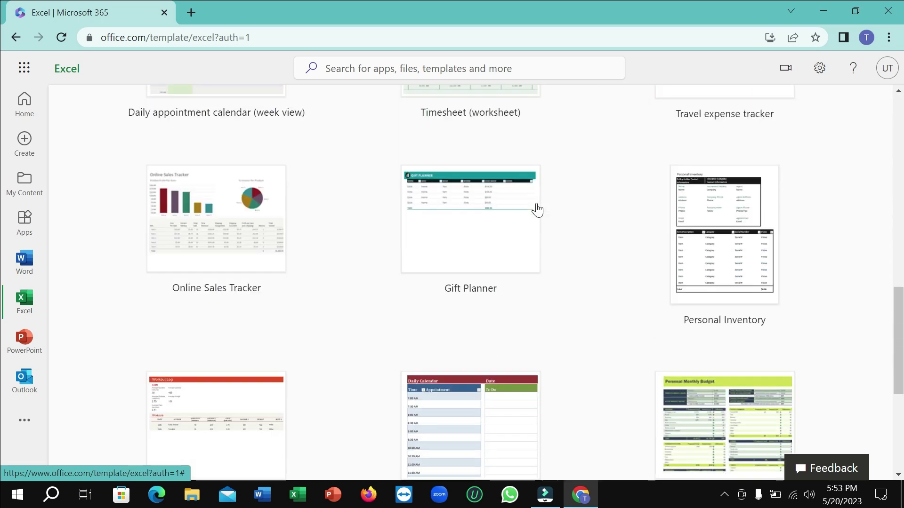
{"action": "scroll", "coordinate": [471, 236], "scroll_direction": "down", "scroll_amount": 6}
{"action": "scroll", "coordinate": [439, 303], "scroll_direction": "up", "scroll_amount": 6}
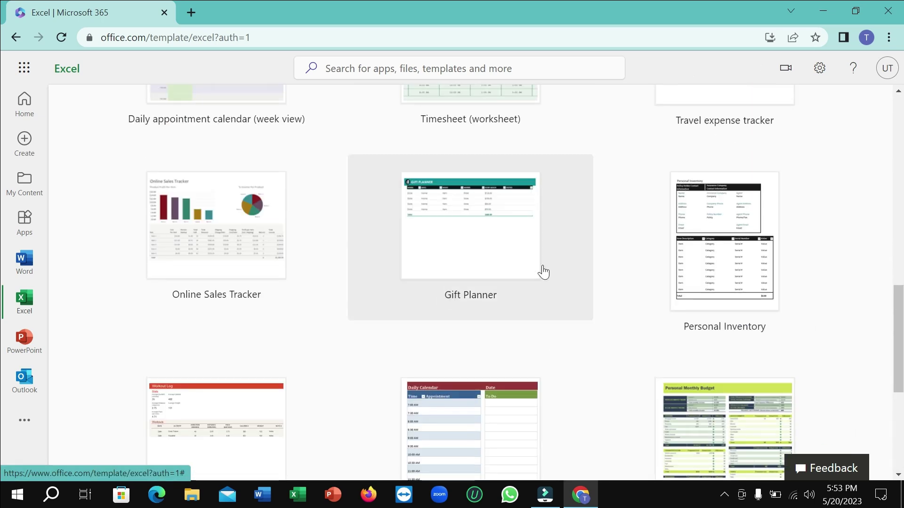
{"action": "scroll", "coordinate": [283, 297], "scroll_direction": "up", "scroll_amount": 7}
{"action": "scroll", "coordinate": [387, 283], "scroll_direction": "up", "scroll_amount": 6}
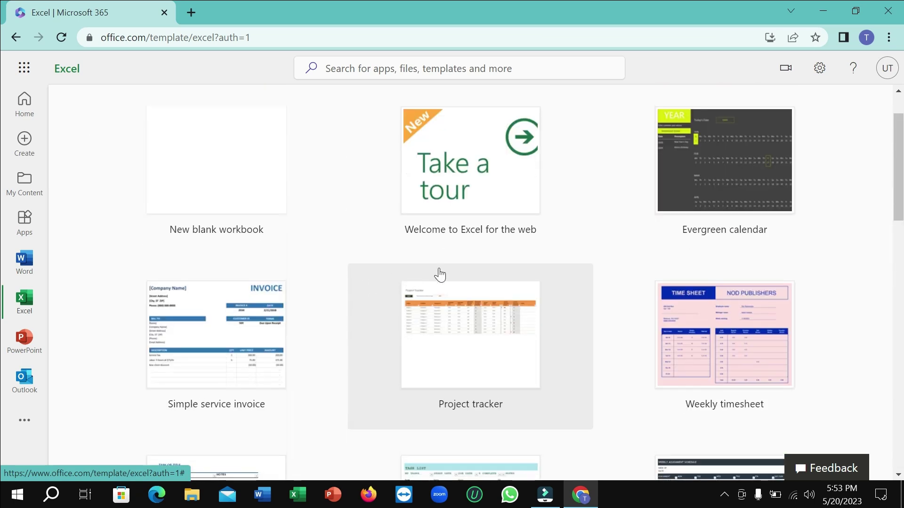
{"action": "scroll", "coordinate": [777, 226], "scroll_direction": "down", "scroll_amount": 7}
{"action": "scroll", "coordinate": [809, 222], "scroll_direction": "up", "scroll_amount": 4}
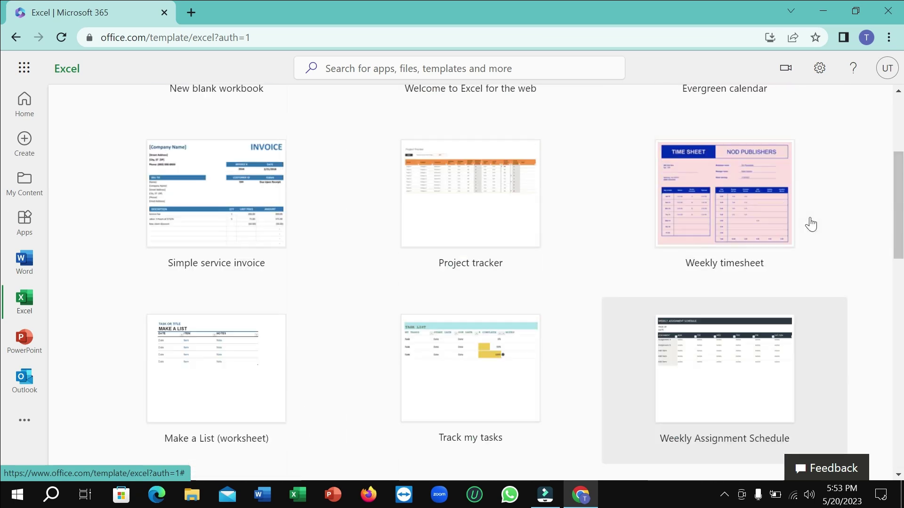
{"action": "scroll", "coordinate": [807, 224], "scroll_direction": "up", "scroll_amount": 4}
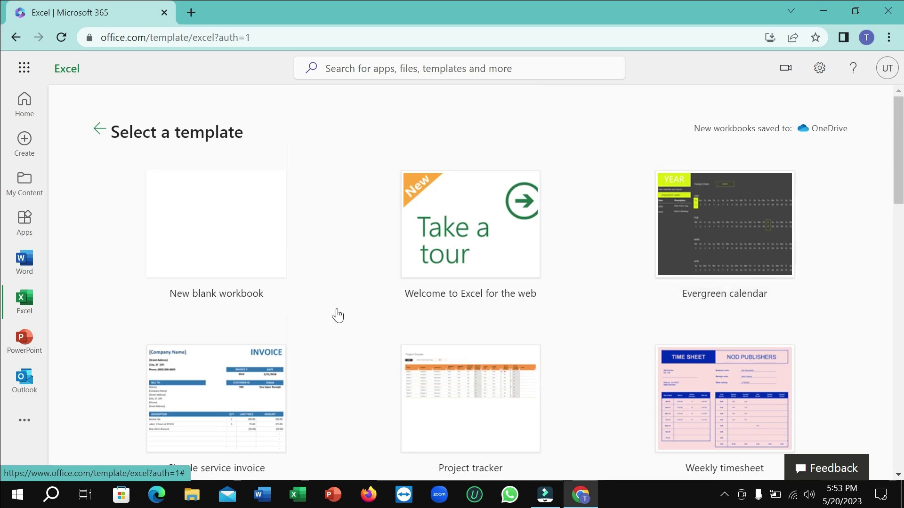
{"action": "scroll", "coordinate": [542, 258], "scroll_direction": "down", "scroll_amount": 1}
{"action": "scroll", "coordinate": [541, 258], "scroll_direction": "down", "scroll_amount": 3}
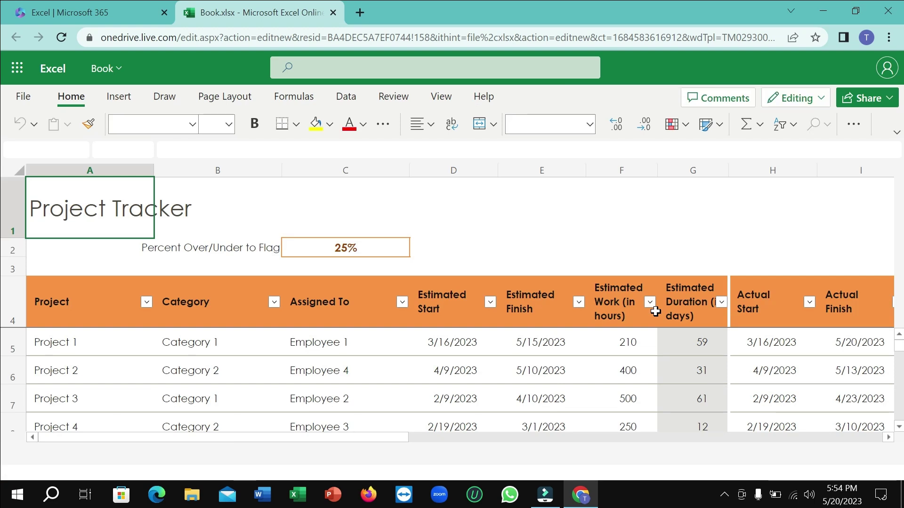
{"action": "scroll", "coordinate": [612, 306], "scroll_direction": "down", "scroll_amount": 1}
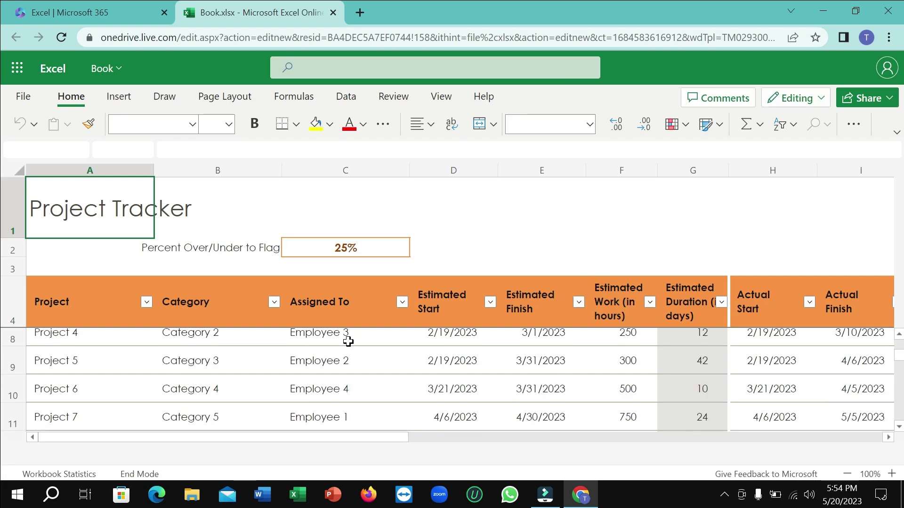
{"action": "scroll", "coordinate": [277, 357], "scroll_direction": "down", "scroll_amount": 3}
{"action": "scroll", "coordinate": [282, 381], "scroll_direction": "up", "scroll_amount": 3}
{"action": "scroll", "coordinate": [323, 371], "scroll_direction": "up", "scroll_amount": 1}
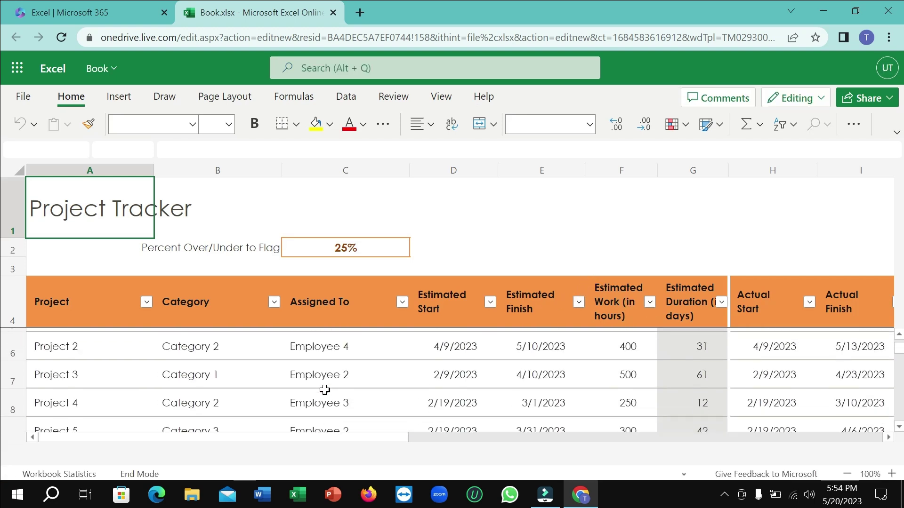
{"action": "left_click", "coordinate": [322, 352]}
{"action": "key", "text": "Left"}
{"action": "key", "text": "Right"}
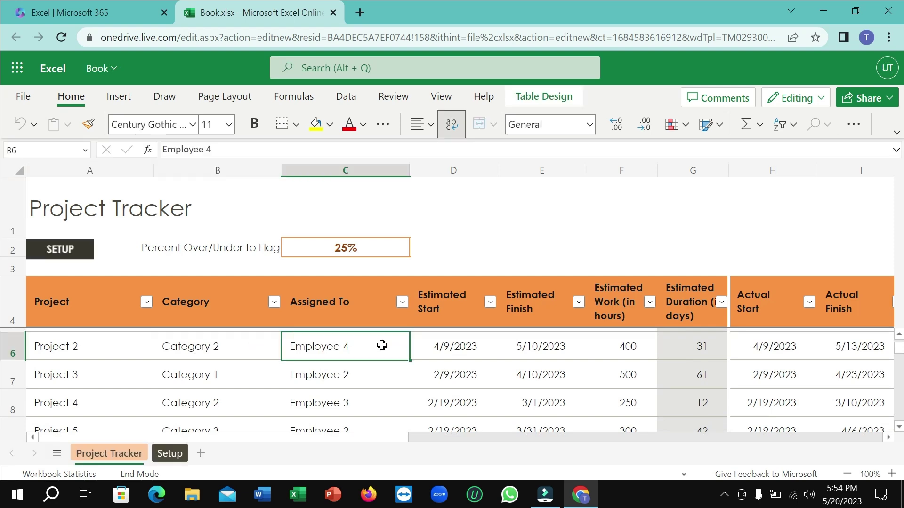
{"action": "left_click", "coordinate": [525, 226]}
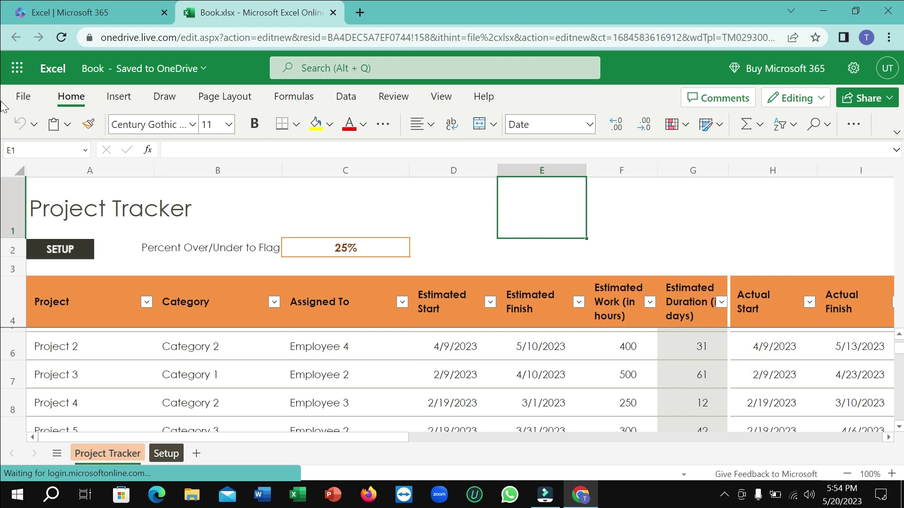
{"action": "left_click", "coordinate": [27, 66]}
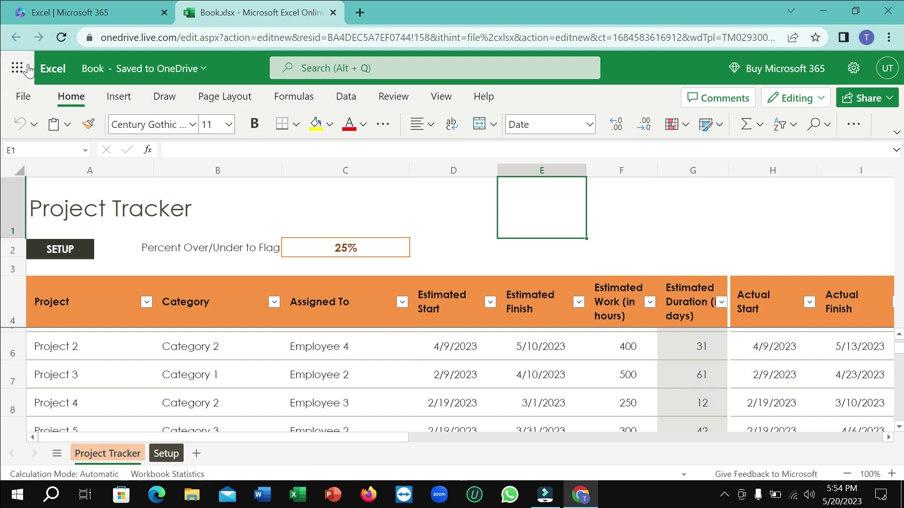
{"action": "left_click", "coordinate": [350, 183]}
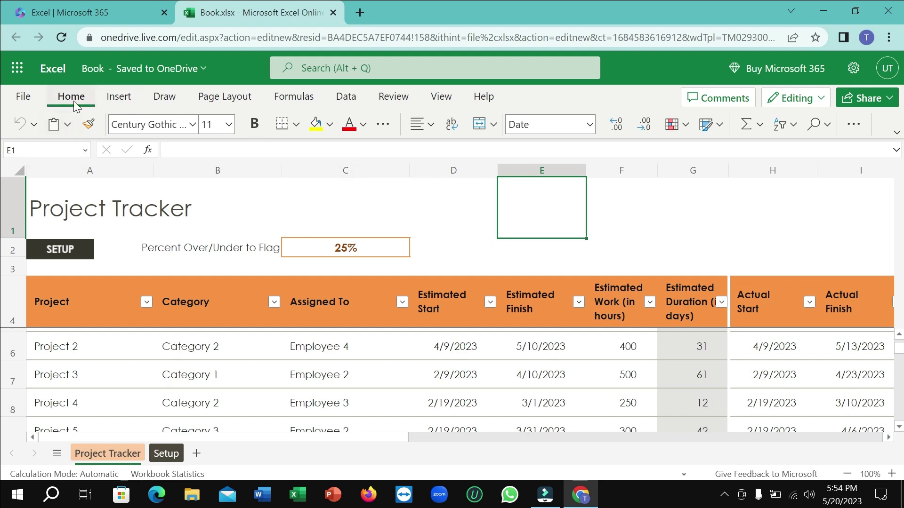
- Download a copy of the Project Tracker workbook as Book.xlsx via File > Save As
{"action": "left_click", "coordinate": [22, 98]}
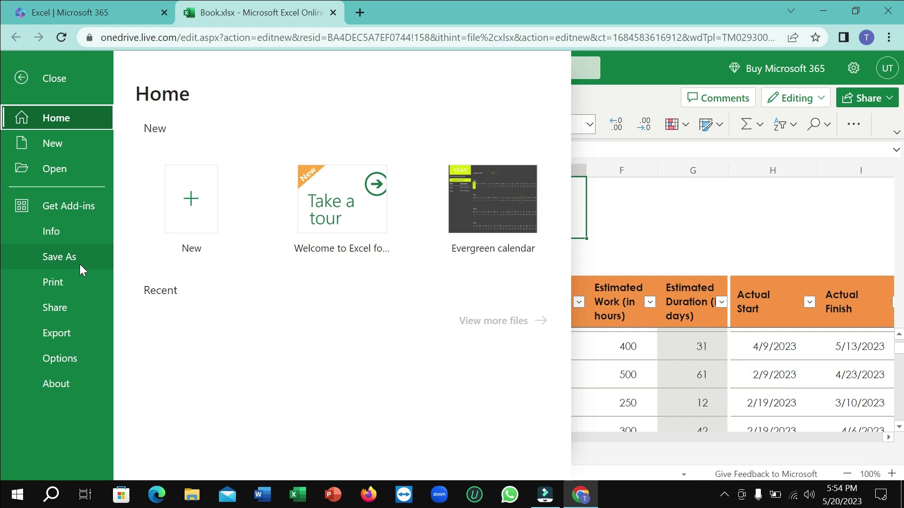
{"action": "left_click", "coordinate": [80, 264]}
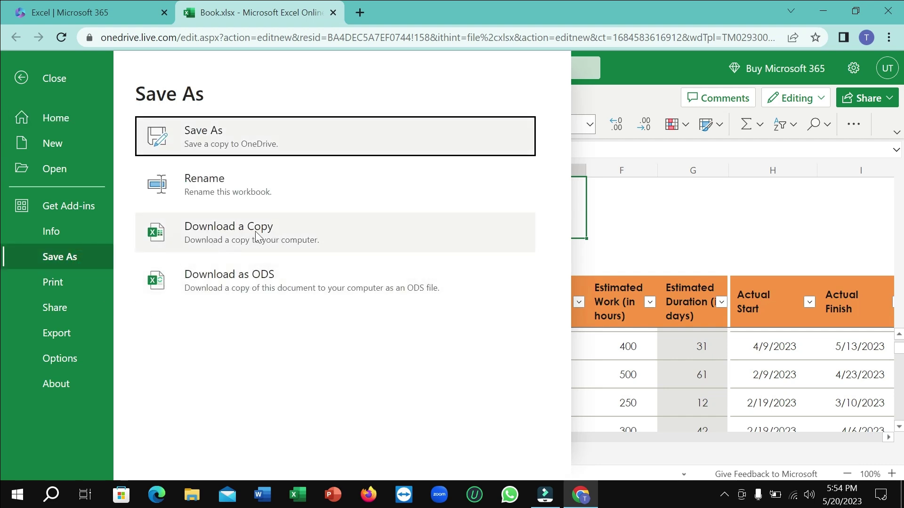
{"action": "left_click", "coordinate": [229, 251]}
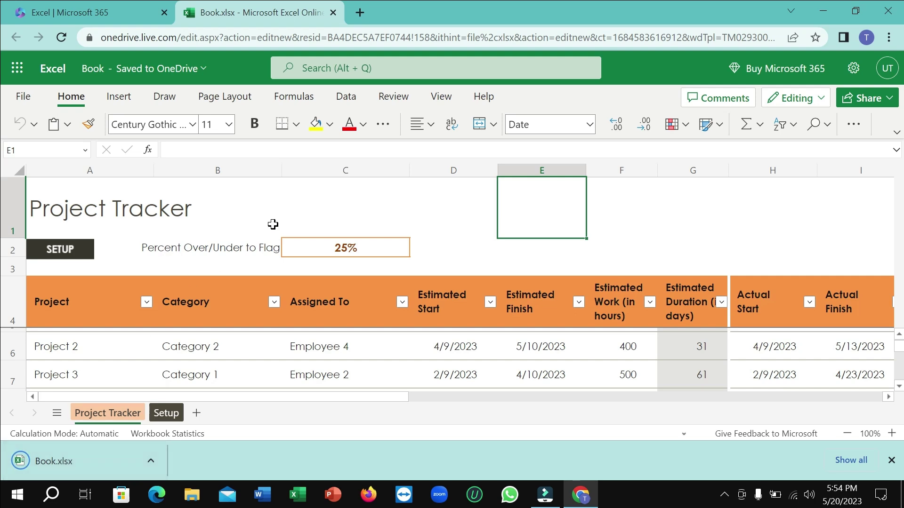
{"action": "left_click", "coordinate": [338, 149]}
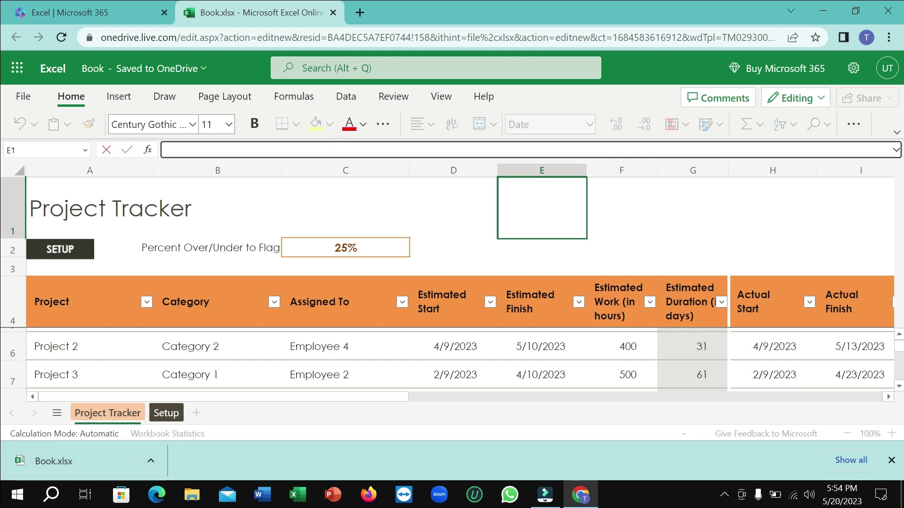